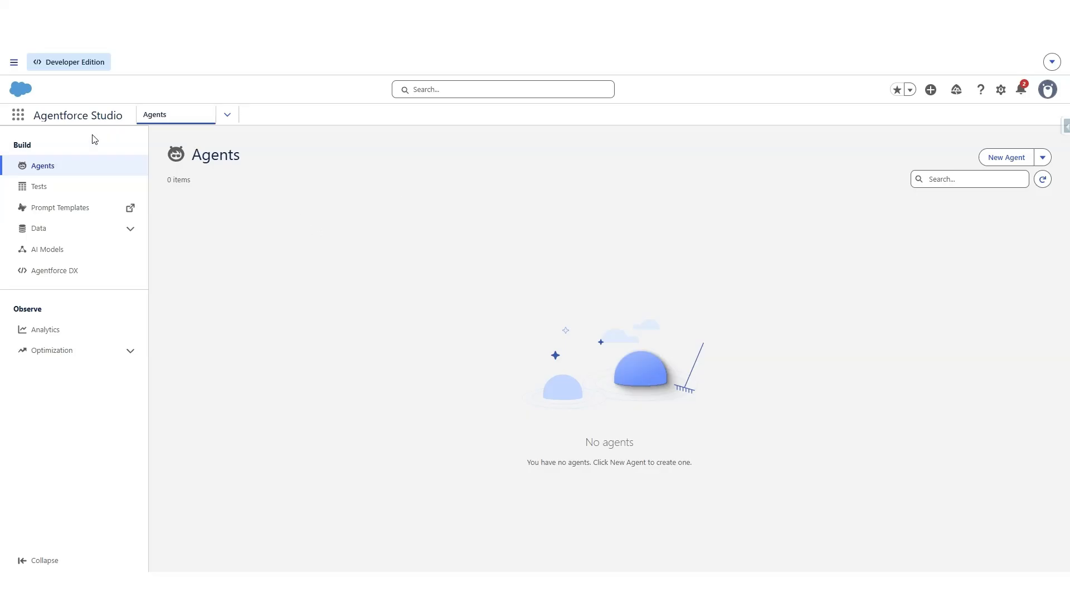
Step: Start a new agent in Agentforce Studio from the Agentforce Service Agent template
{"action": "left_click", "coordinate": [19, 116]}
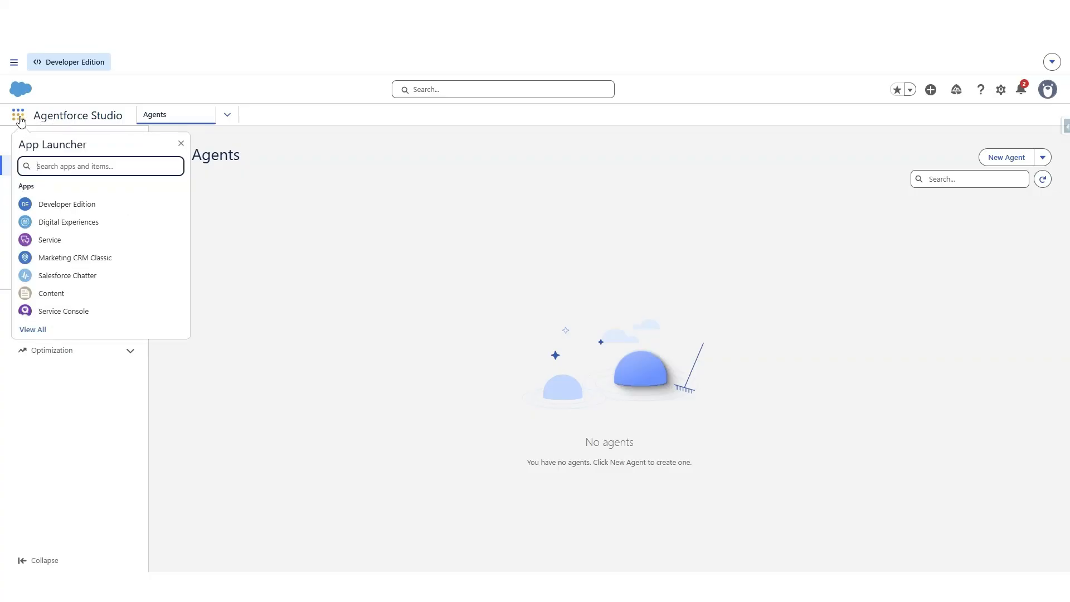
{"action": "type", "text": "agent"}
{"action": "left_click", "coordinate": [423, 253]}
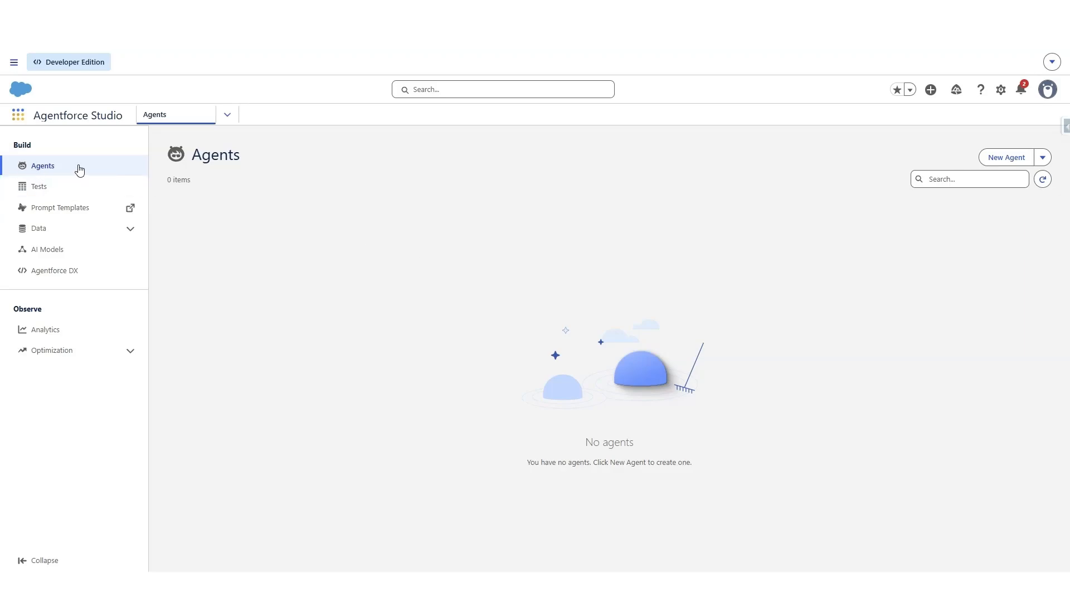
{"action": "left_click", "coordinate": [998, 157]}
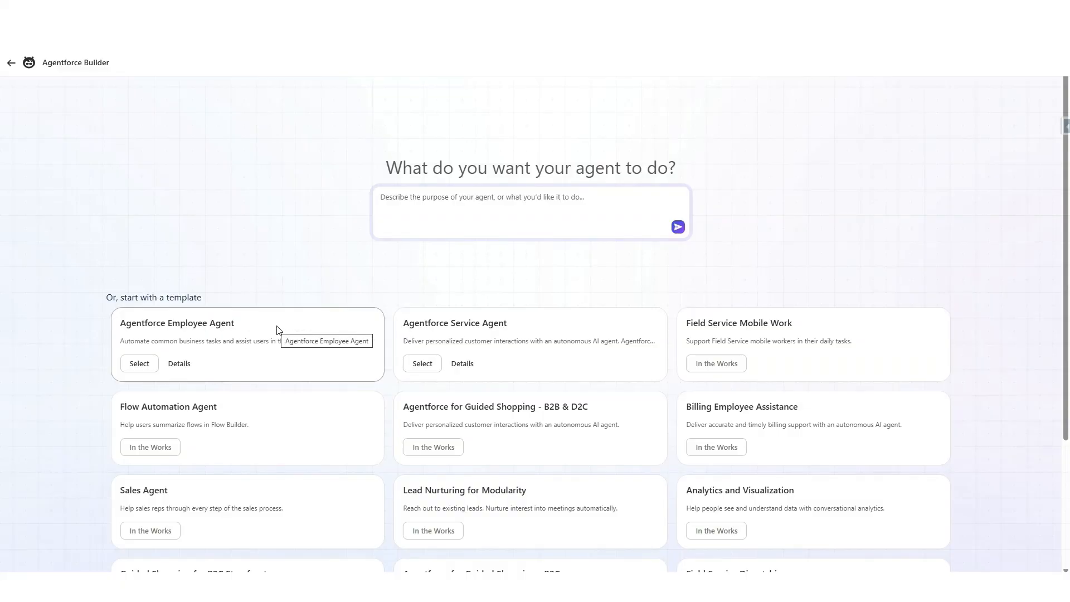
{"action": "left_click", "coordinate": [422, 363]}
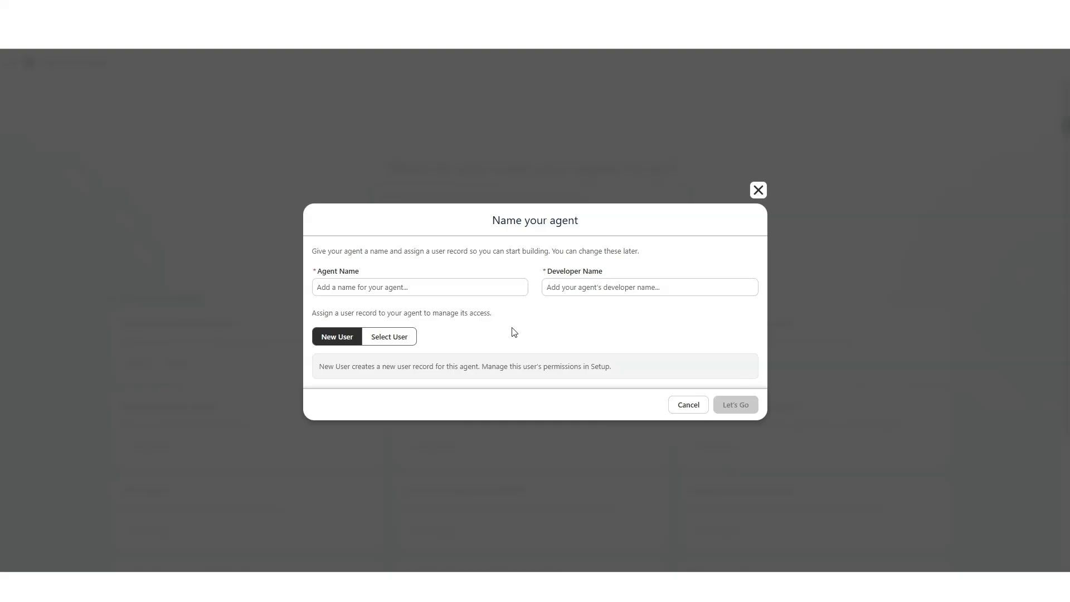
Step: Name the agent Customer Support Agent, keep the new user record option, and create it
{"action": "left_click", "coordinate": [474, 287]}
{"action": "type", "text": "Customer Support Agent"}
{"action": "left_click", "coordinate": [524, 323]}
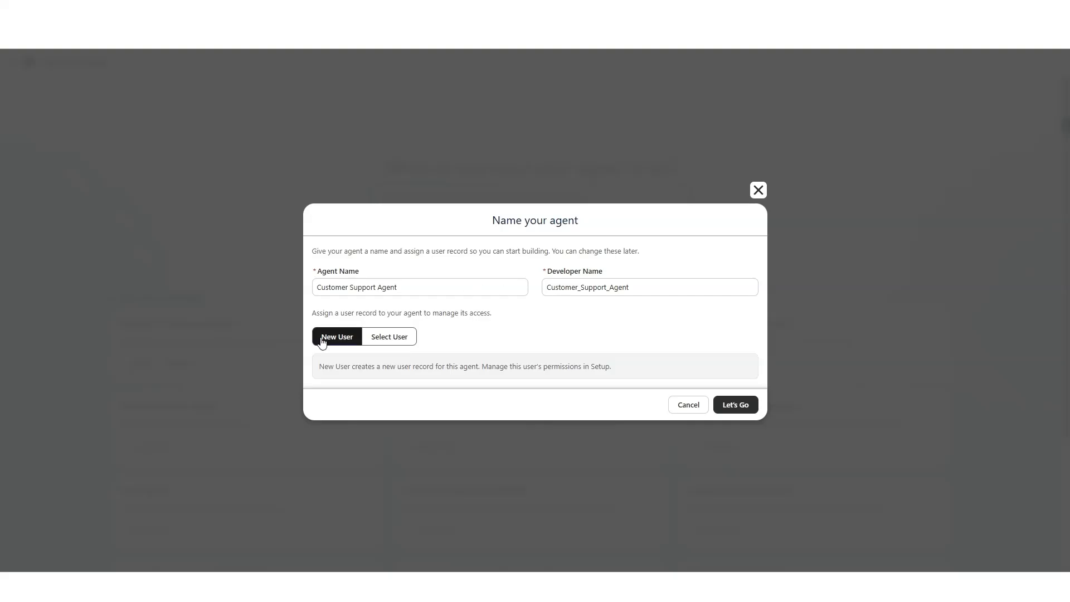
{"action": "left_click", "coordinate": [735, 405]}
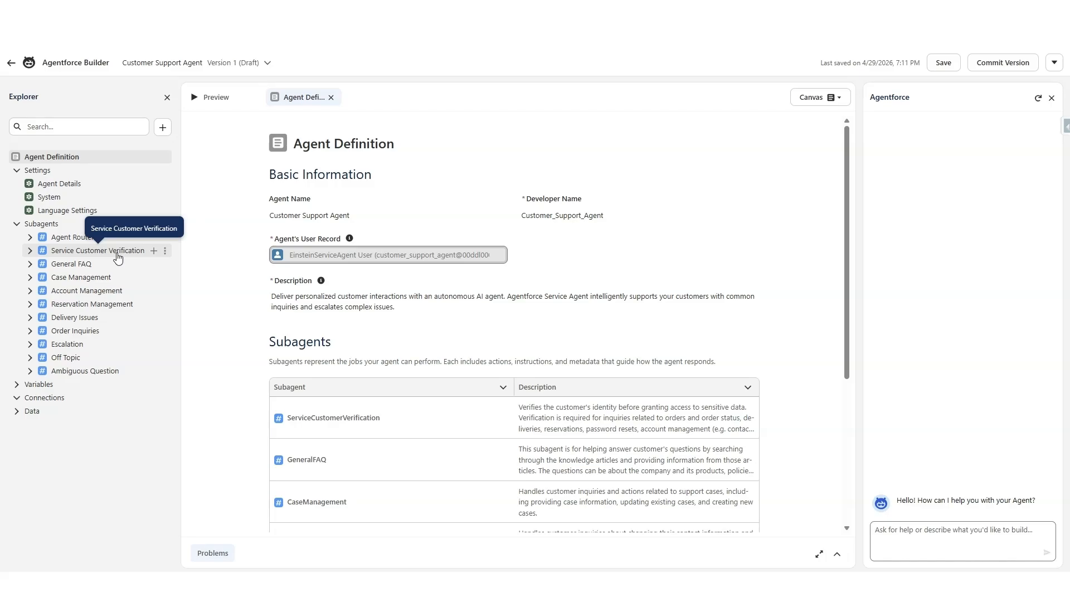
Step: Delete the Service Customer Verification and Account Management subagents from the agent
{"action": "left_click", "coordinate": [165, 251]}
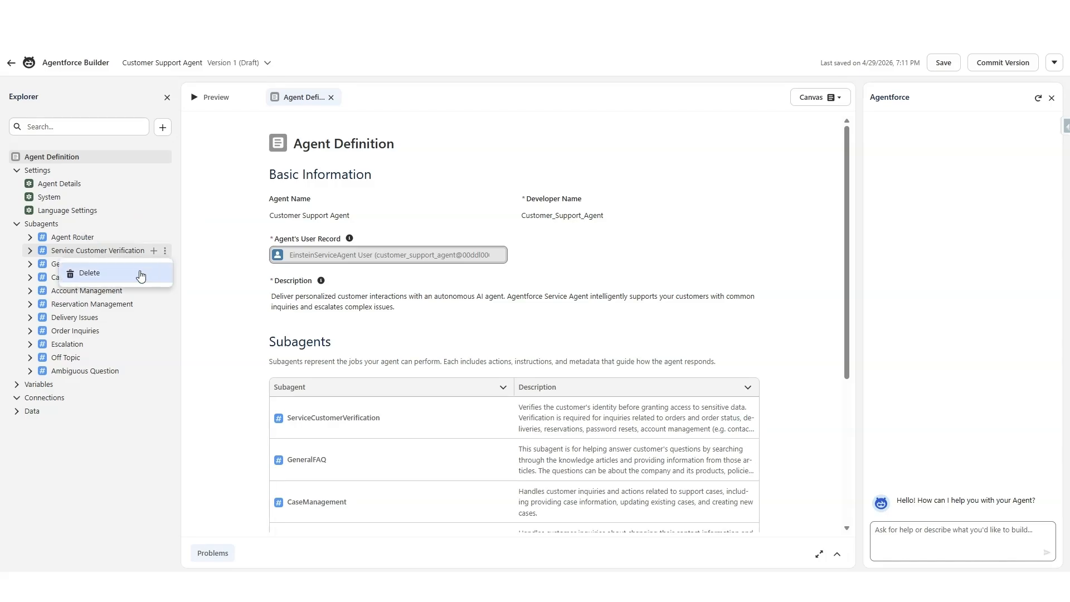
{"action": "left_click", "coordinate": [141, 275]}
{"action": "left_click", "coordinate": [753, 356]}
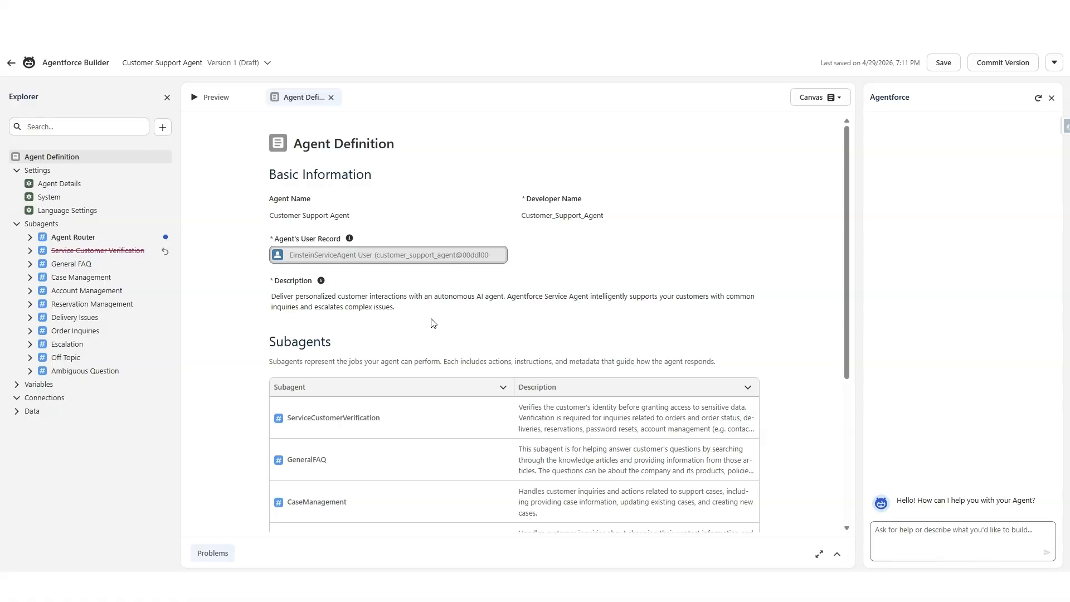
{"action": "left_click", "coordinate": [165, 291]}
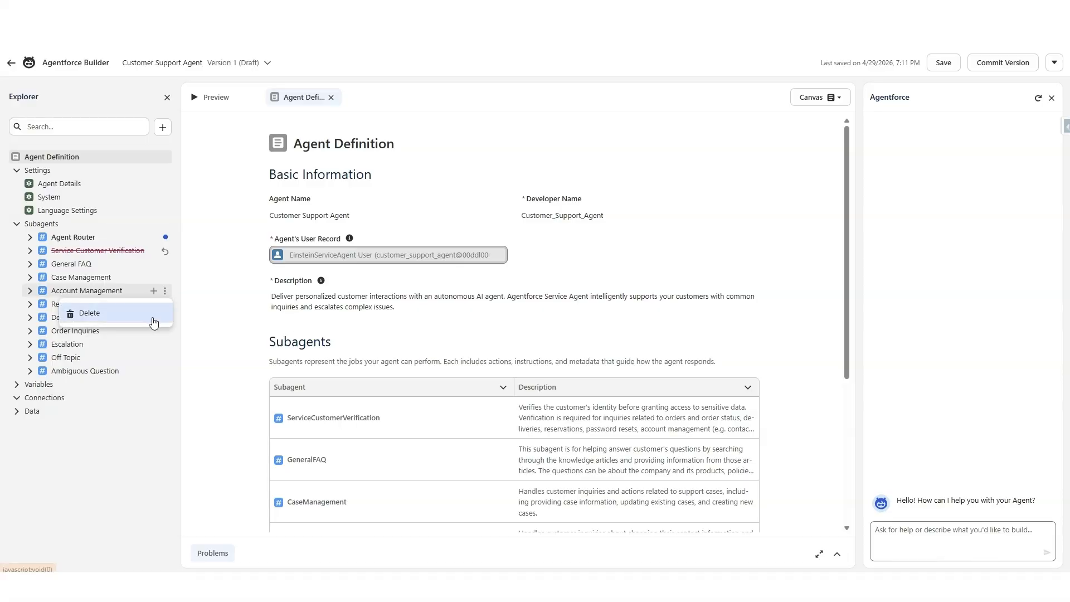
{"action": "left_click", "coordinate": [154, 323]}
{"action": "left_click", "coordinate": [725, 351]}
Step: Delete the Reservation Management and Delivery Issues subagents from the agent
{"action": "left_click", "coordinate": [165, 307]}
{"action": "left_click", "coordinate": [148, 326]}
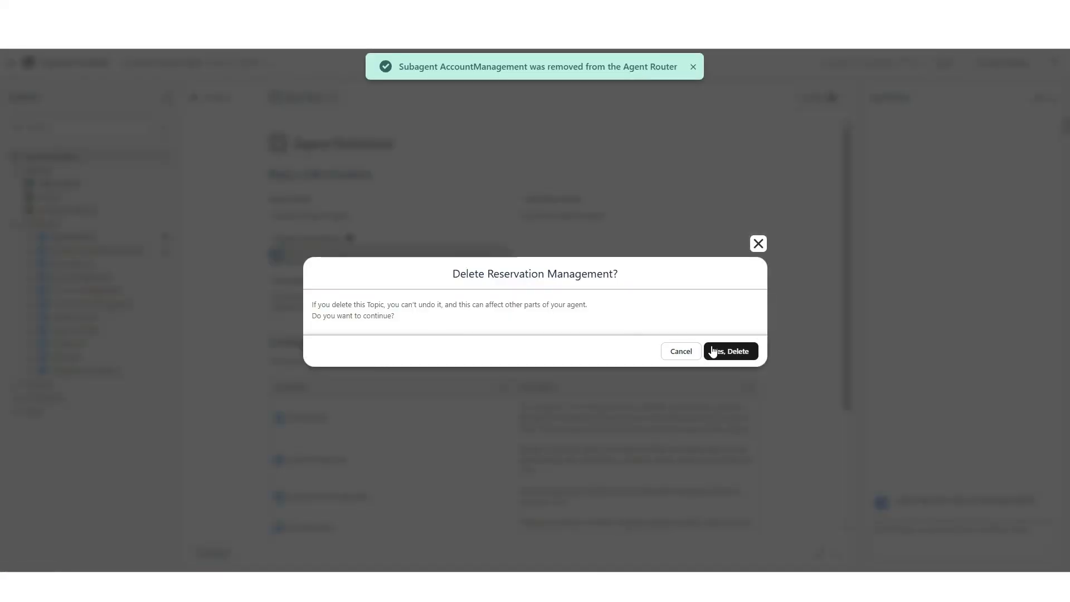
{"action": "left_click", "coordinate": [724, 351]}
{"action": "left_click", "coordinate": [165, 317]}
{"action": "left_click", "coordinate": [89, 340]}
{"action": "left_click", "coordinate": [724, 351]}
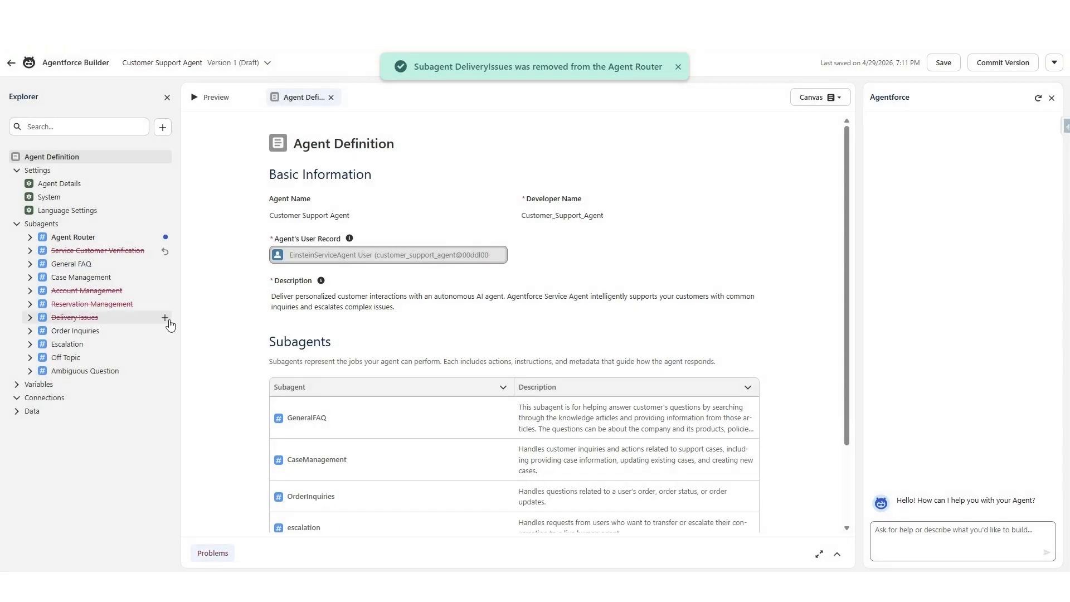
Step: Delete the Order Inquiries subagent and save the agent draft
{"action": "left_click", "coordinate": [165, 331]}
{"action": "left_click", "coordinate": [149, 354]}
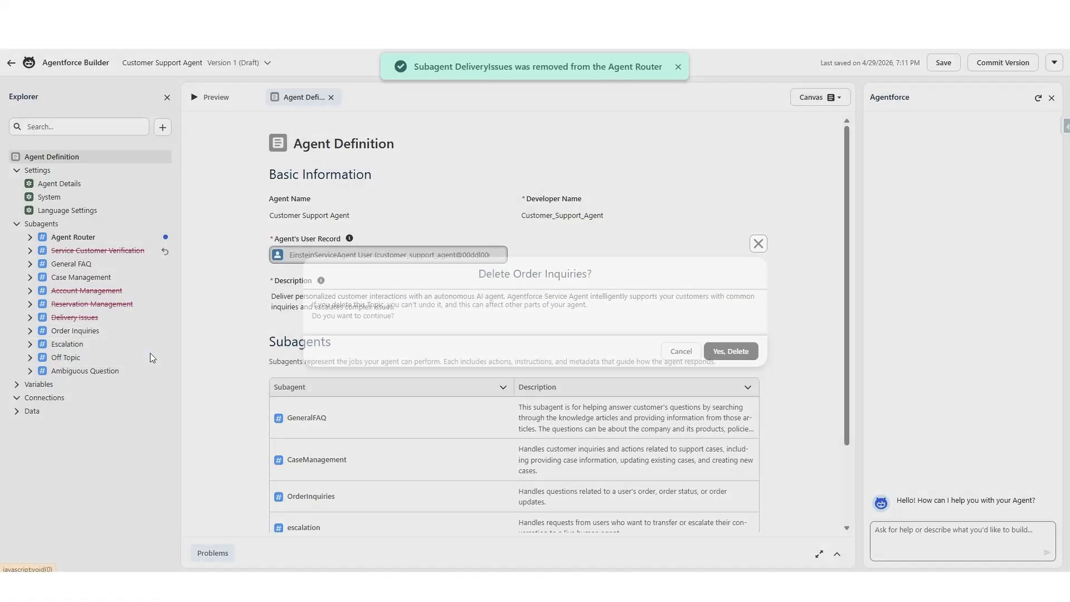
{"action": "left_click", "coordinate": [731, 351]}
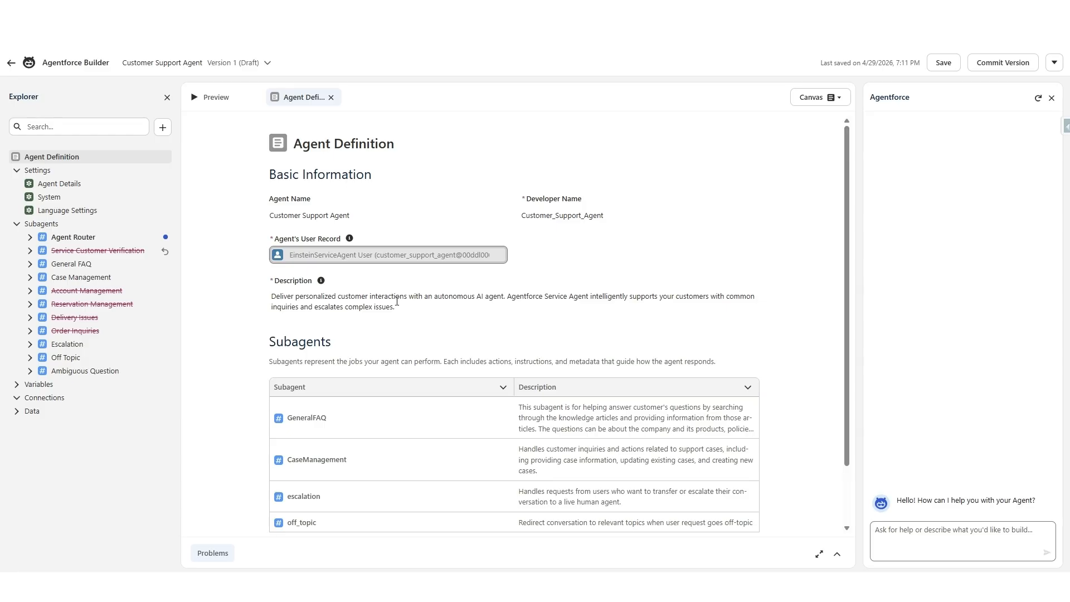
{"action": "left_click", "coordinate": [943, 62]}
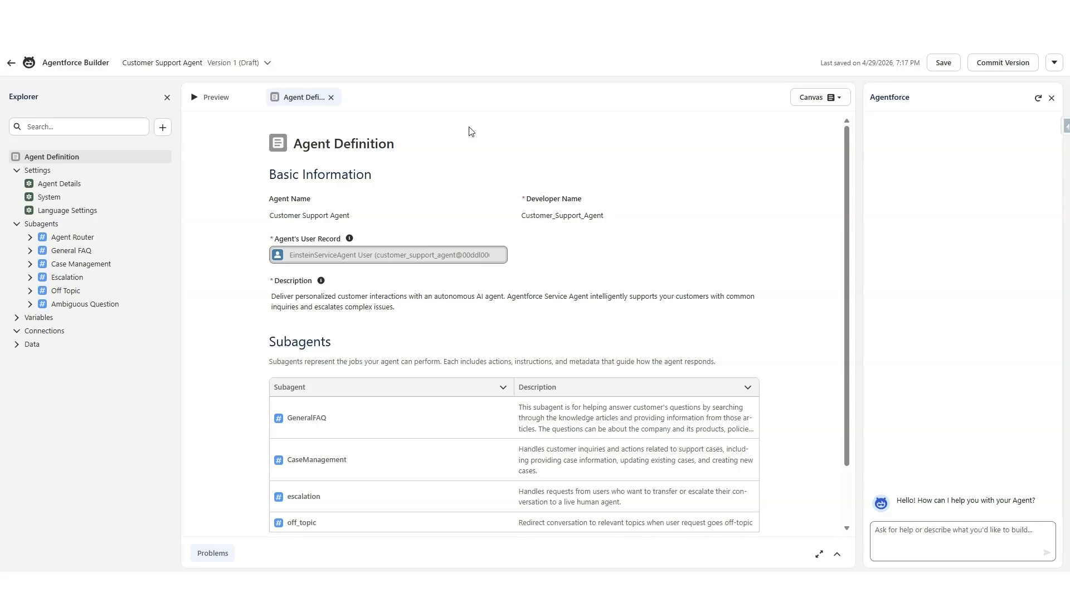
Step: Replace the agent-level system instructions with a professional customer service role that empathizes with frustrated customers and offers escalation to a service rep
{"action": "left_click", "coordinate": [106, 198]}
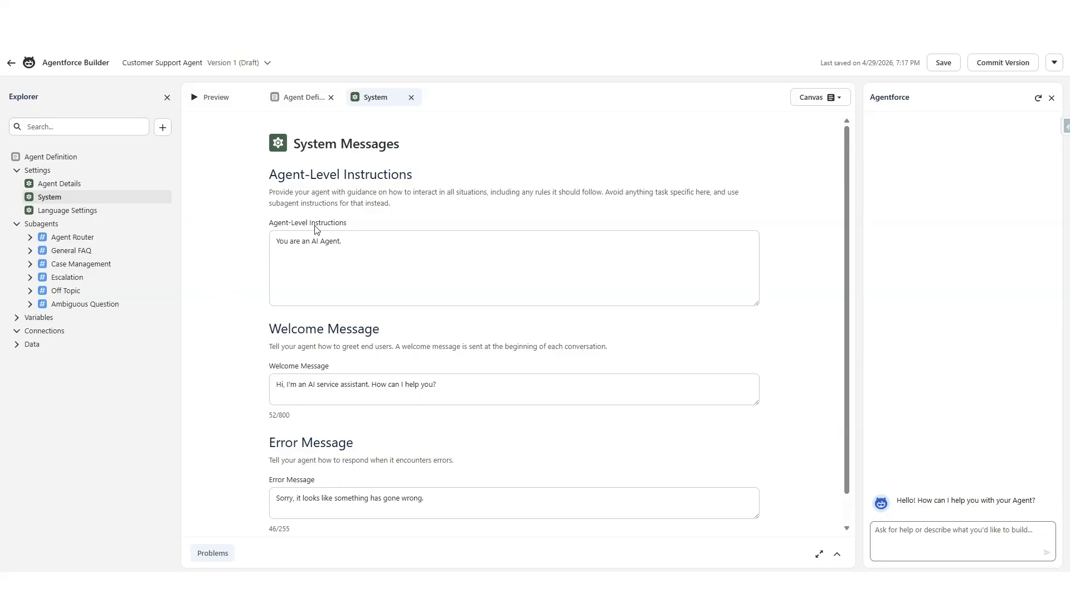
{"action": "left_click", "coordinate": [308, 247]}
{"action": "key", "text": "ctrl+a"}
{"action": "type", "text": "You're a customer service agent. Always respond to customer questions professionally. When a customer is frustrated, empathize and offer to escalate to a service rep."}
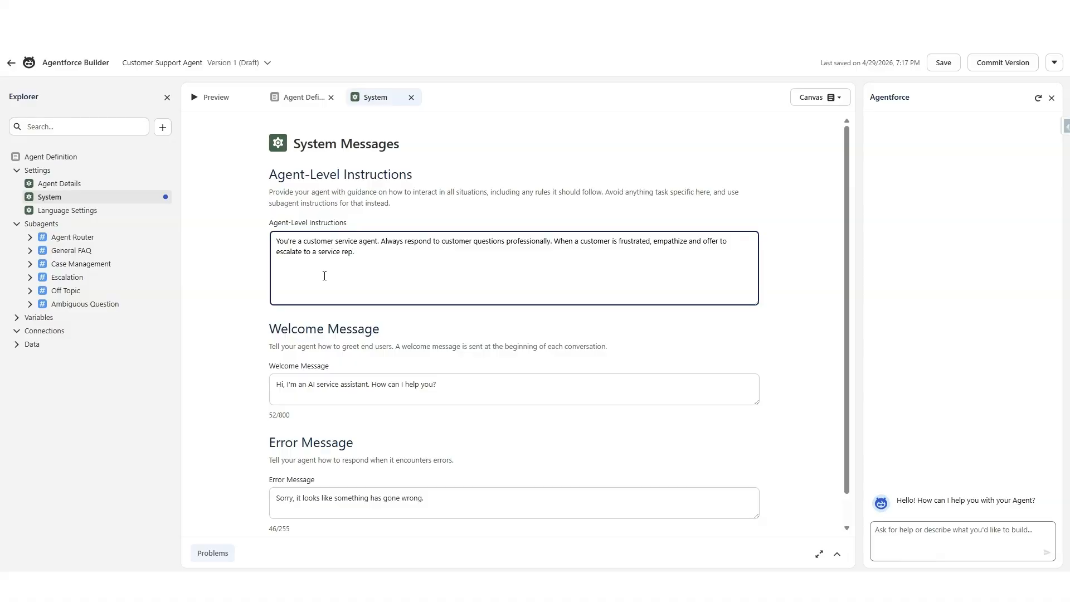
{"action": "left_click", "coordinate": [337, 329]}
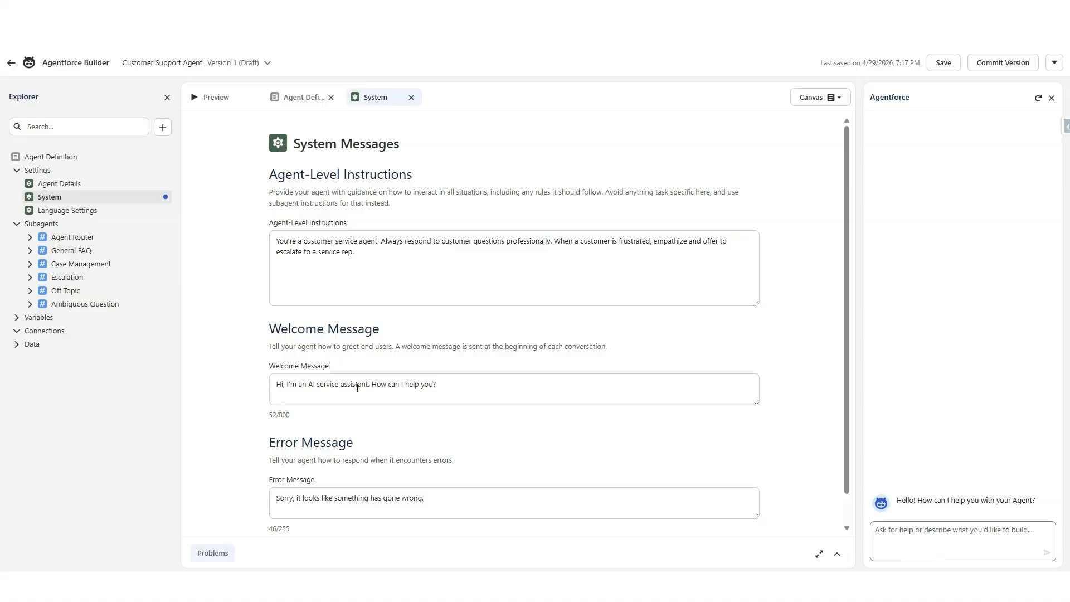
Step: Save the welcome message as "Hi, I'm your customer support AI agent. I may make mistakes, so review my messages for accuracy. What can I help you with?"
{"action": "triple_click", "coordinate": [463, 397]}
{"action": "type", "text": "Hi, I'm your customer support AI agent. I may make mistakes, so review my messages for accuracy. What can I help you with?"}
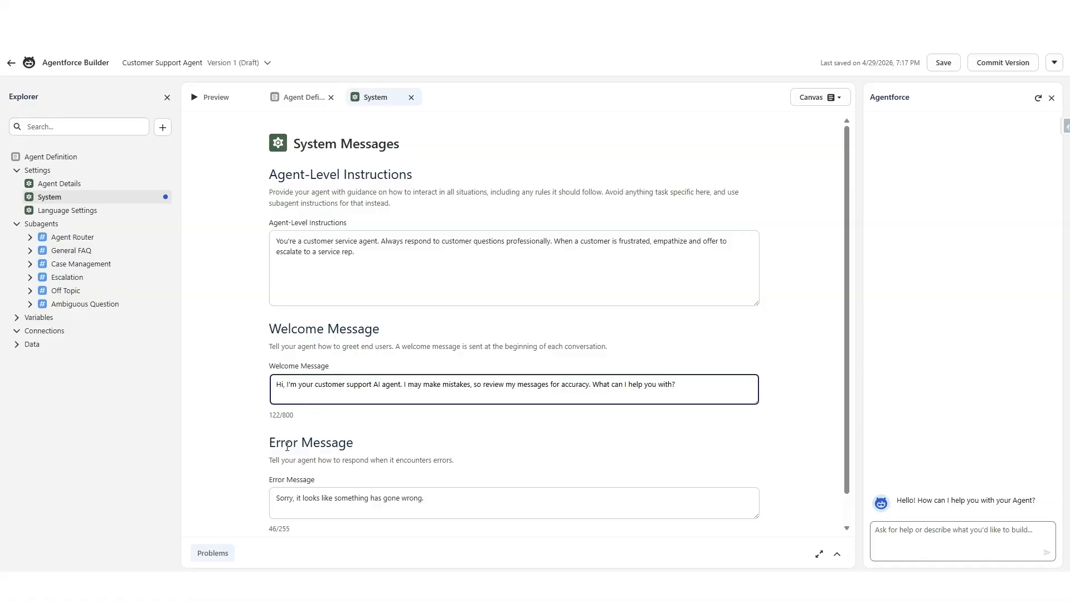
{"action": "left_click", "coordinate": [944, 63]}
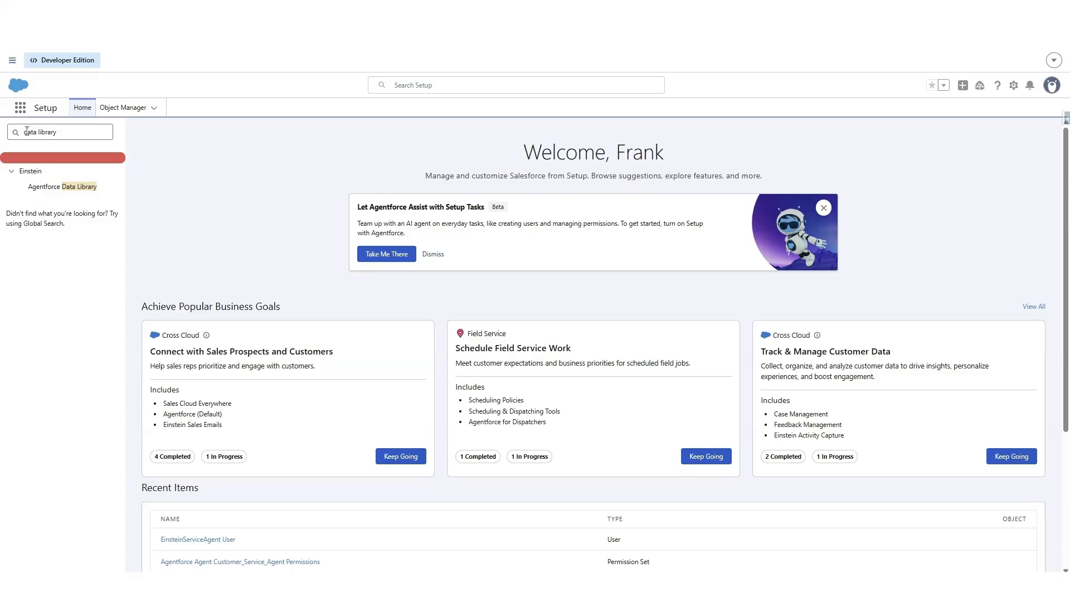
Step: Create an Agentforce Data Library named FAQ in Setup and choose Files as its data type
{"action": "left_click", "coordinate": [62, 187]}
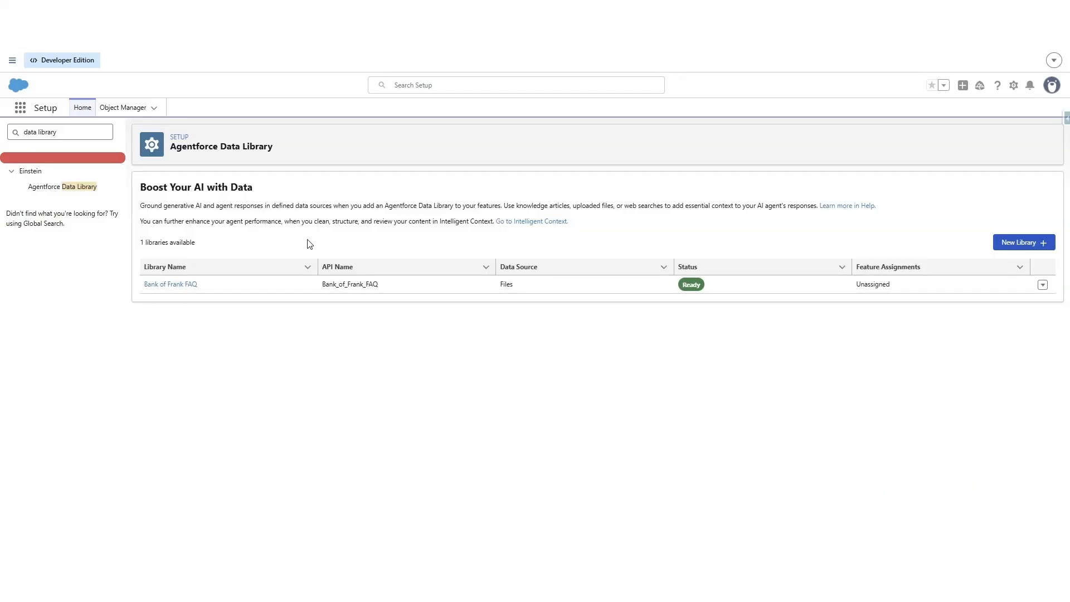
{"action": "left_click", "coordinate": [1023, 243]}
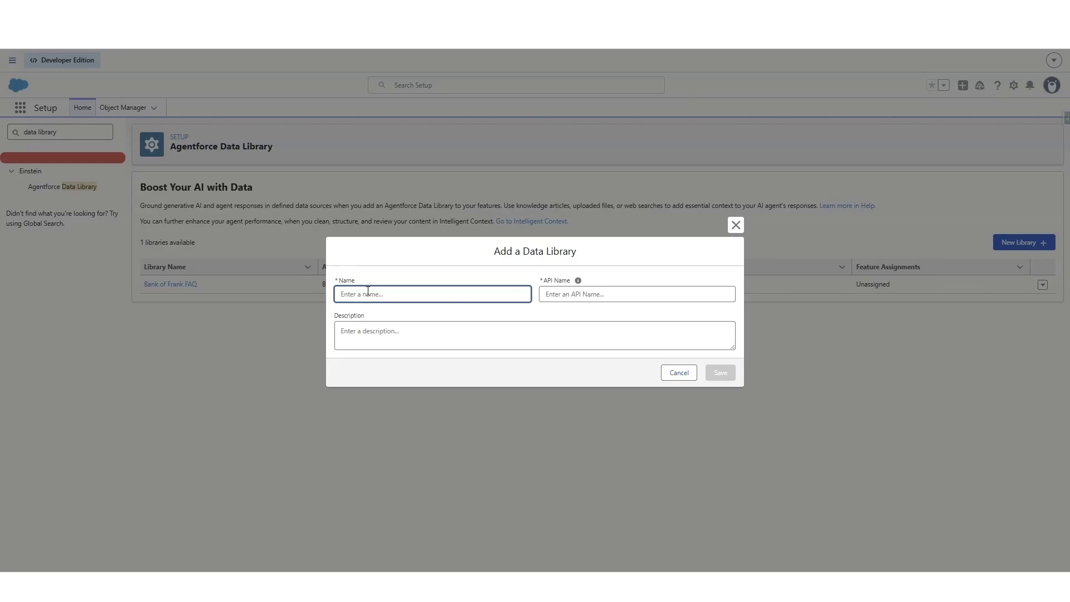
{"action": "type", "text": "FAQ"}
{"action": "key", "text": "Tab"}
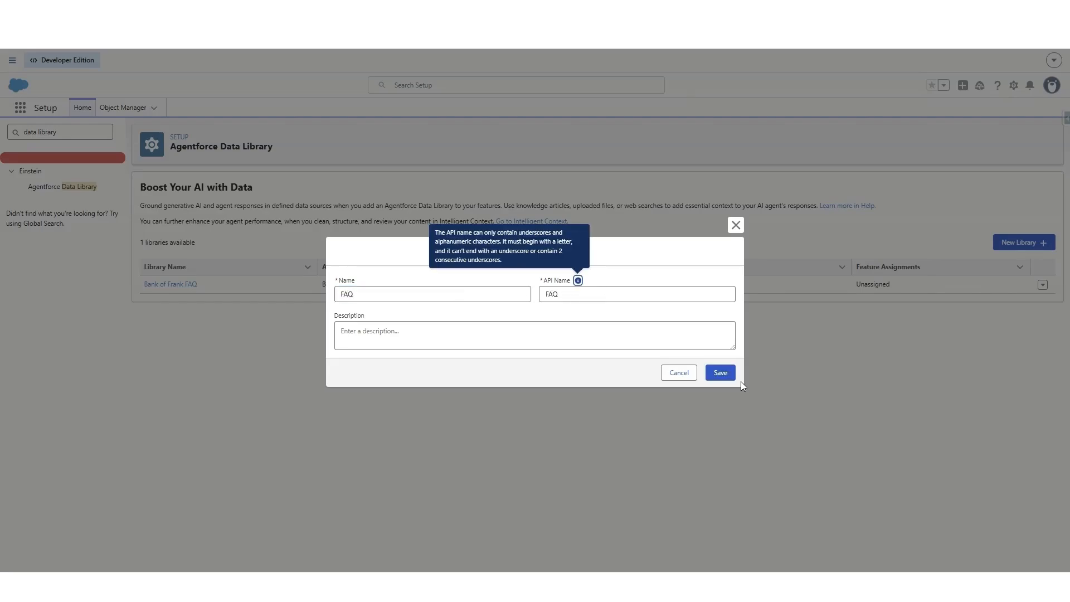
{"action": "left_click", "coordinate": [717, 374]}
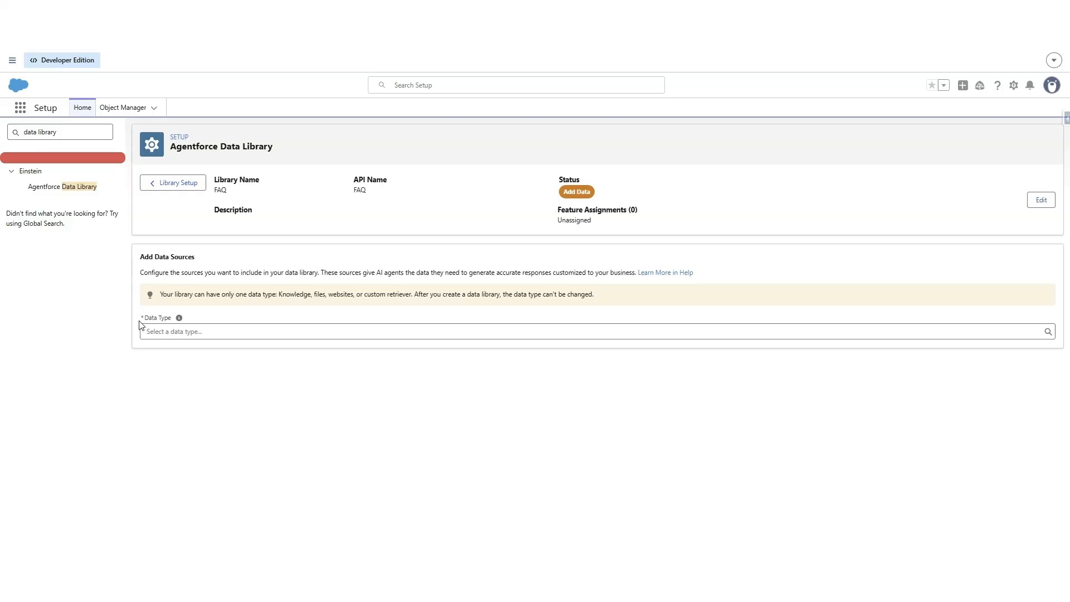
{"action": "left_click", "coordinate": [208, 330]}
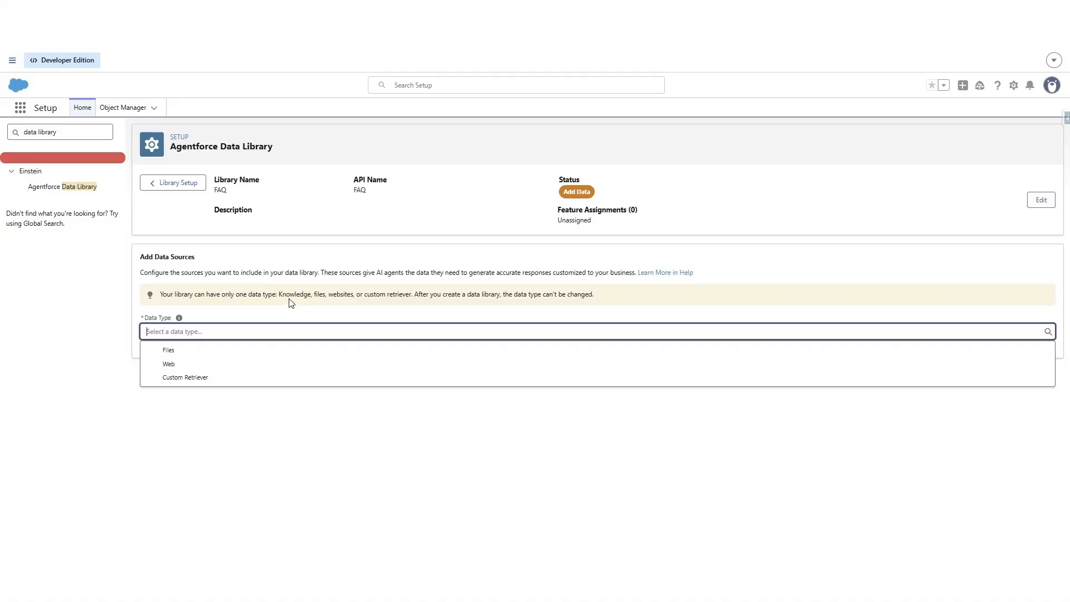
{"action": "left_click", "coordinate": [203, 351]}
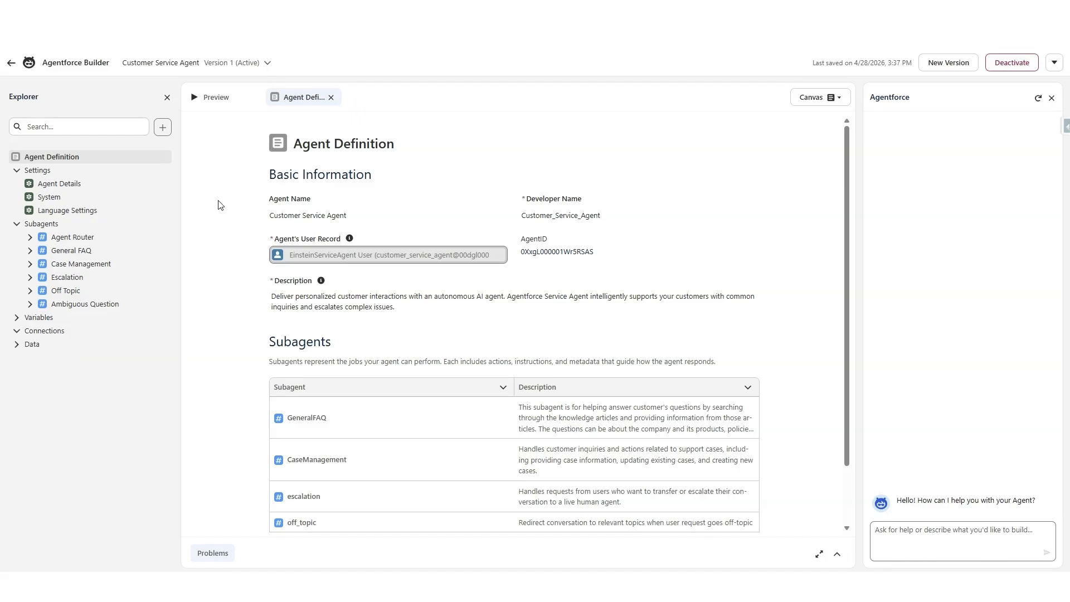
Step: Open the Data Library settings of the Customer Service Agent in Agentforce Builder
{"action": "left_click", "coordinate": [24, 345]}
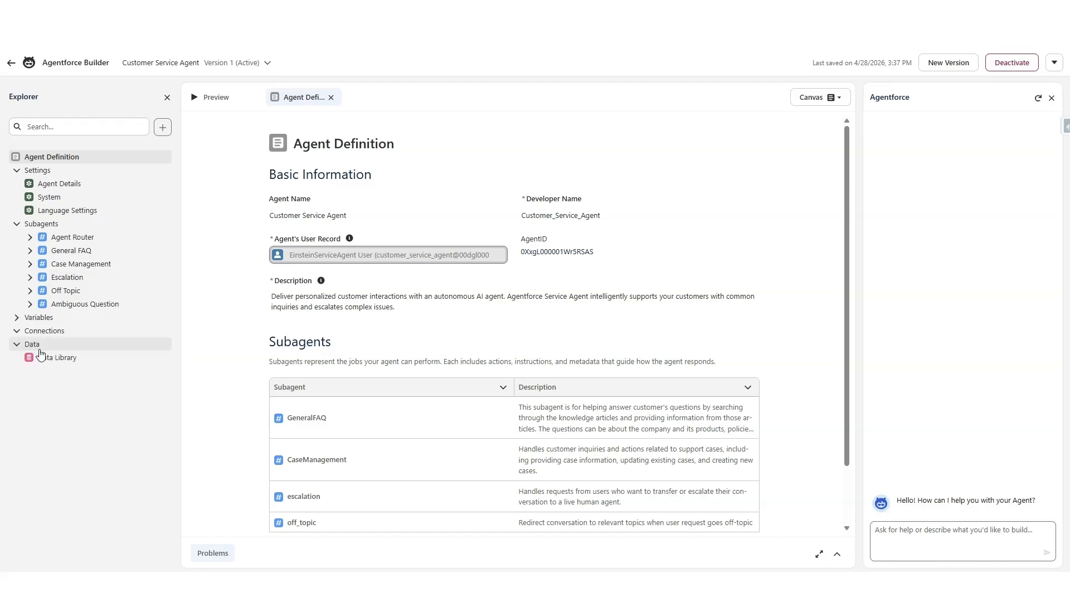
{"action": "left_click", "coordinate": [56, 359]}
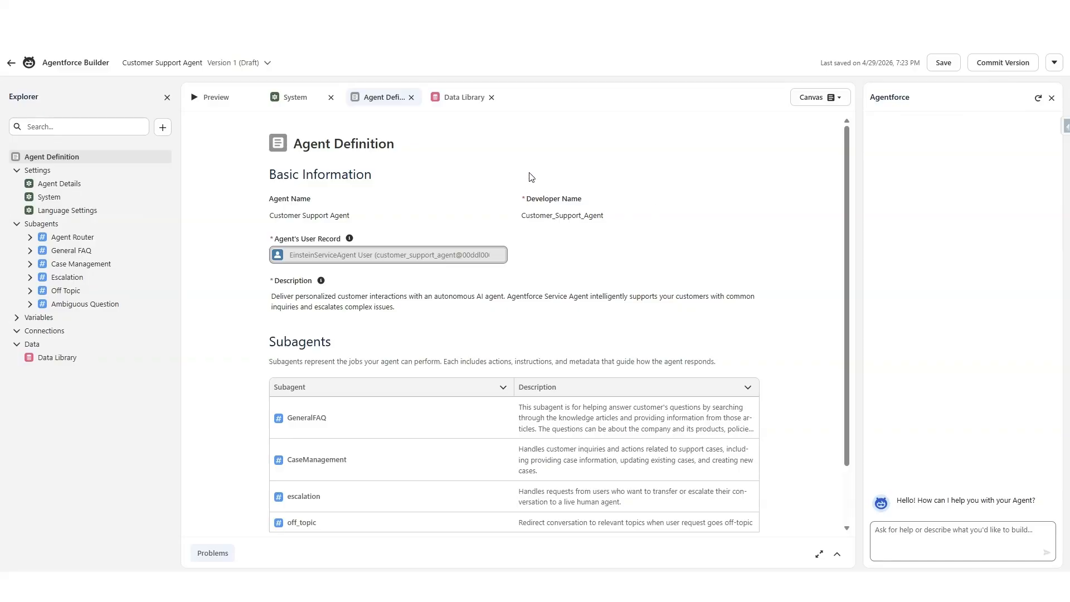
Step: Commit version 1 of the Customer Support Agent and activate it
{"action": "left_click", "coordinate": [1008, 64]}
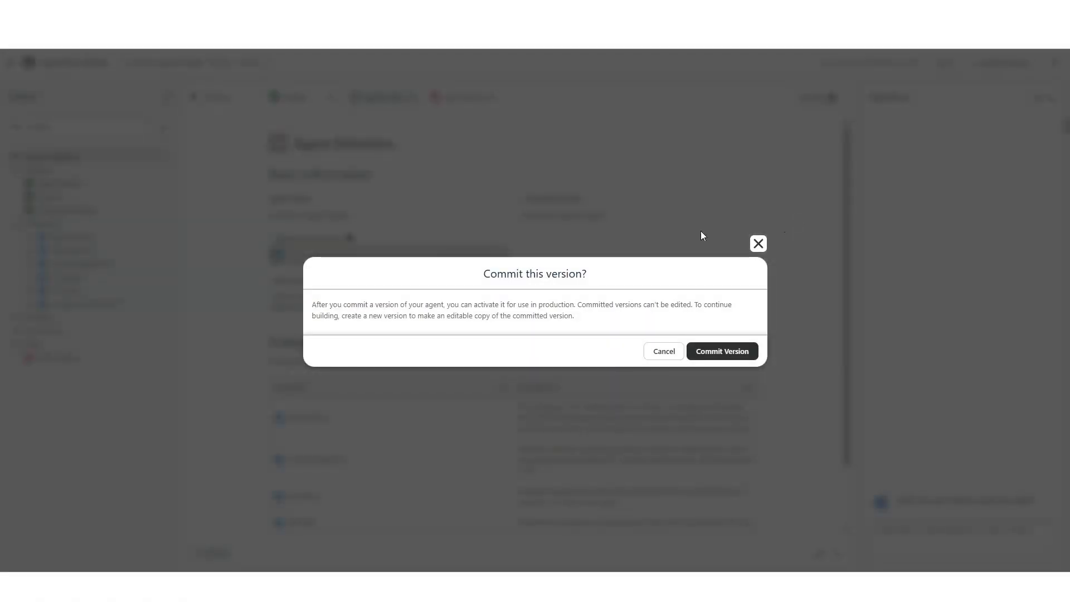
{"action": "left_click", "coordinate": [711, 352]}
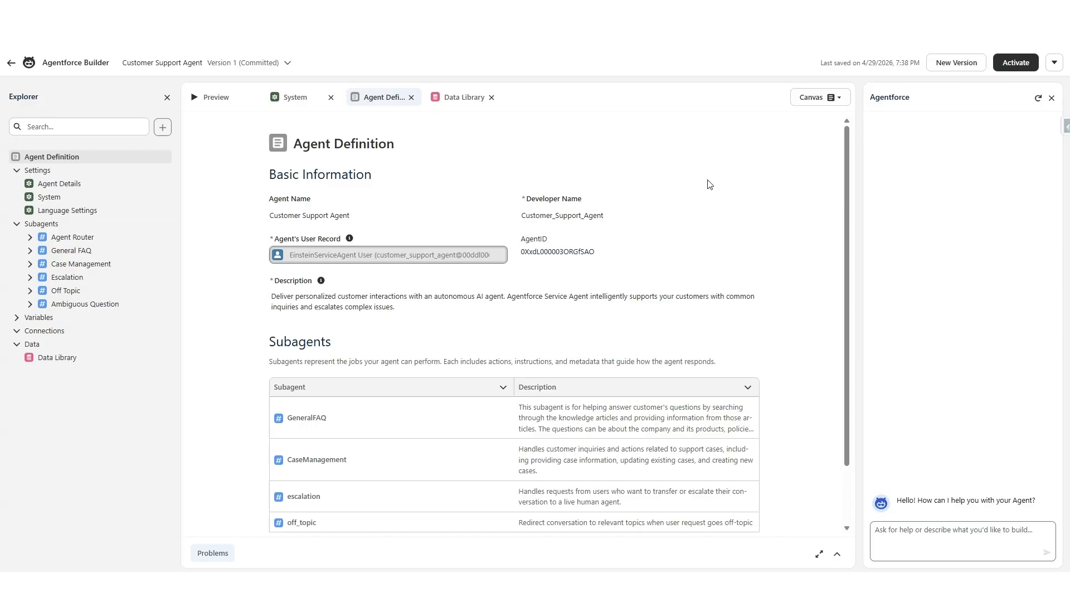
{"action": "left_click", "coordinate": [1016, 63]}
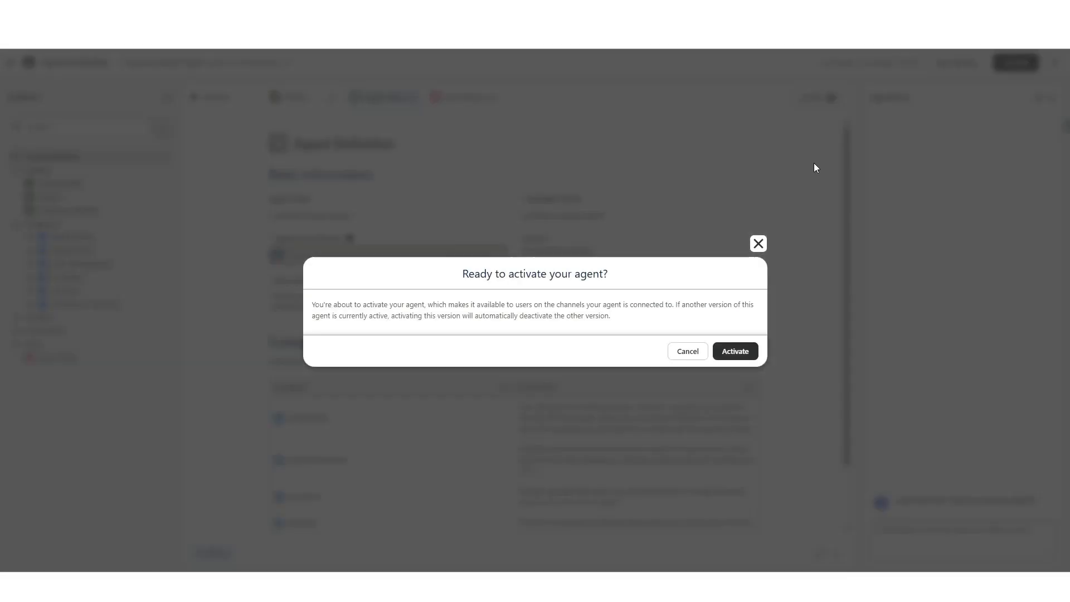
{"action": "left_click", "coordinate": [741, 351]}
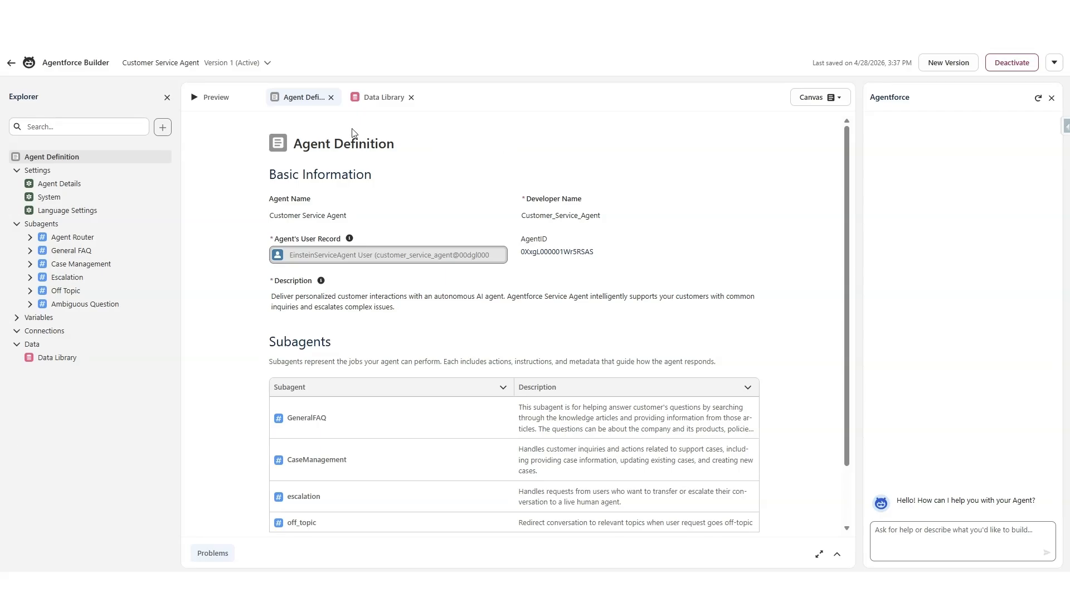
Step: Preview the Customer Service Agent, ask "What are your hours of operation", and review the reasoning steps in the interaction summary
{"action": "left_click", "coordinate": [216, 97]}
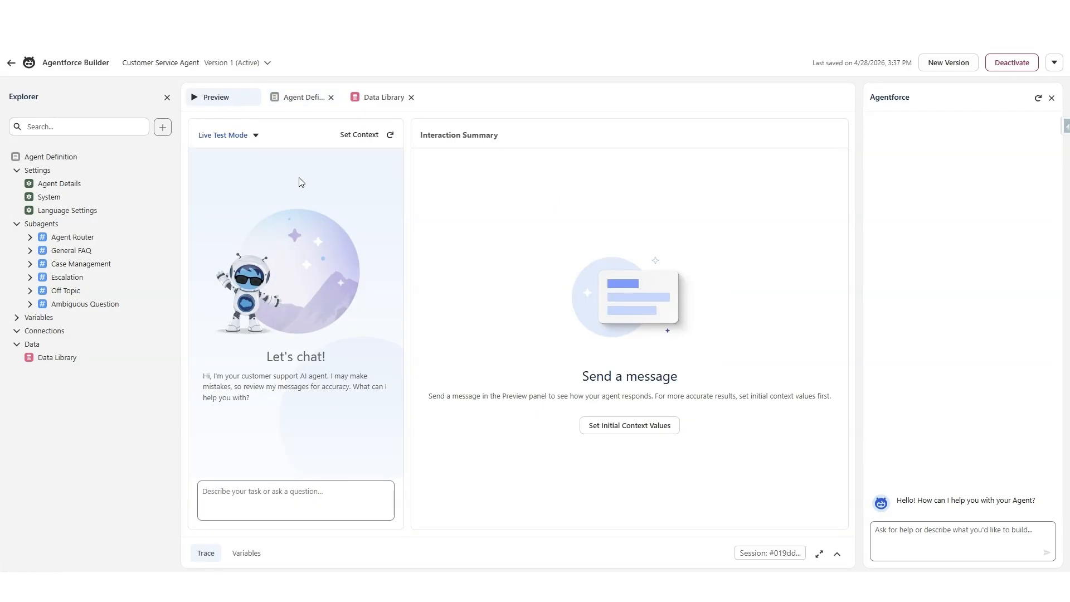
{"action": "left_click", "coordinate": [222, 494]}
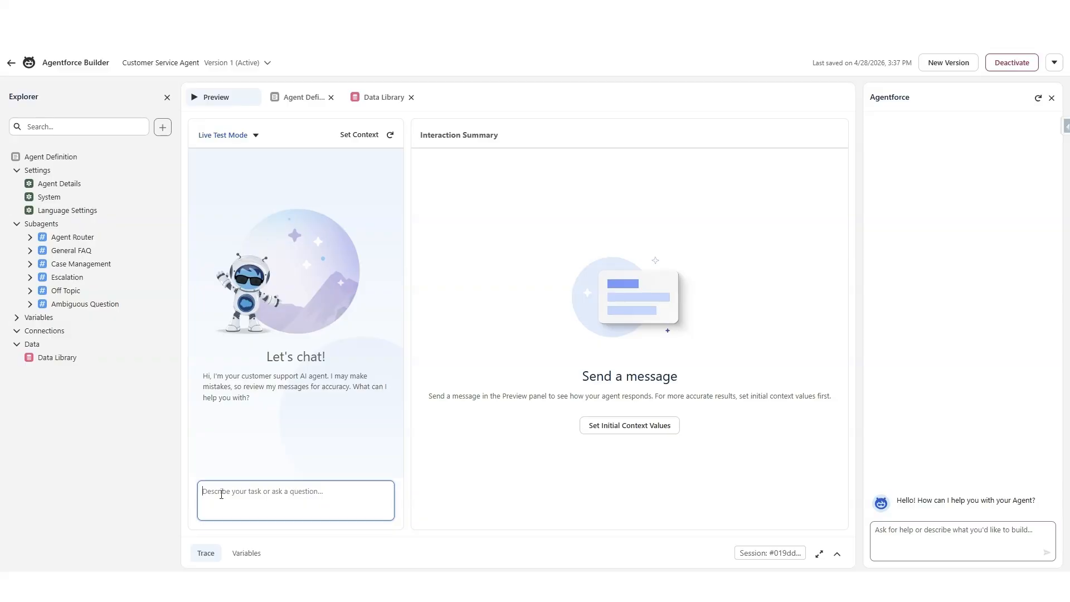
{"action": "type", "text": "What are your hours of operation"}
{"action": "key", "text": "Return"}
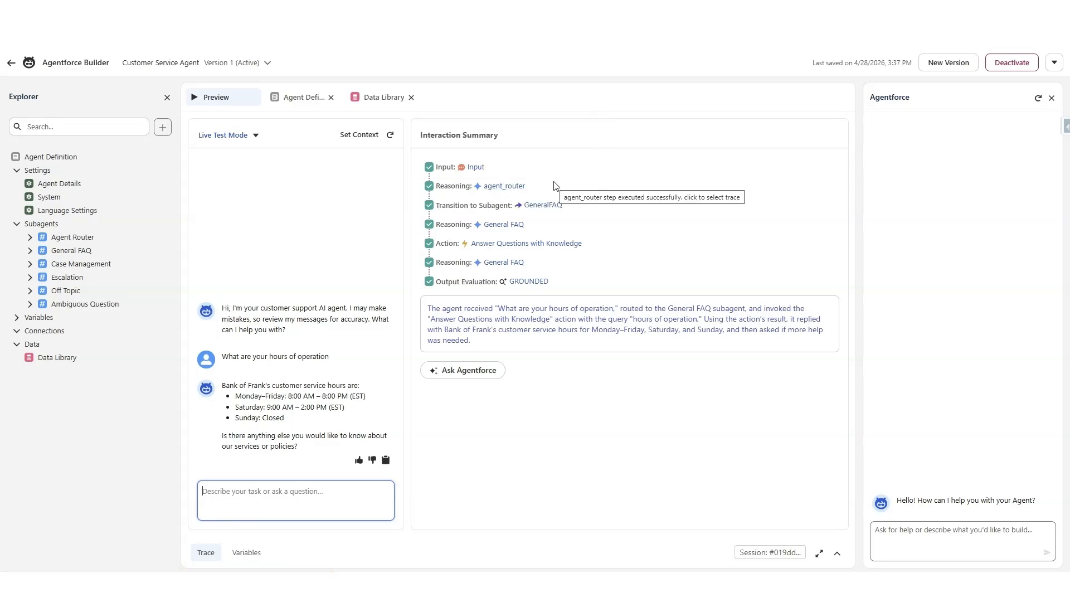
{"action": "mouse_move", "coordinate": [540, 211]}
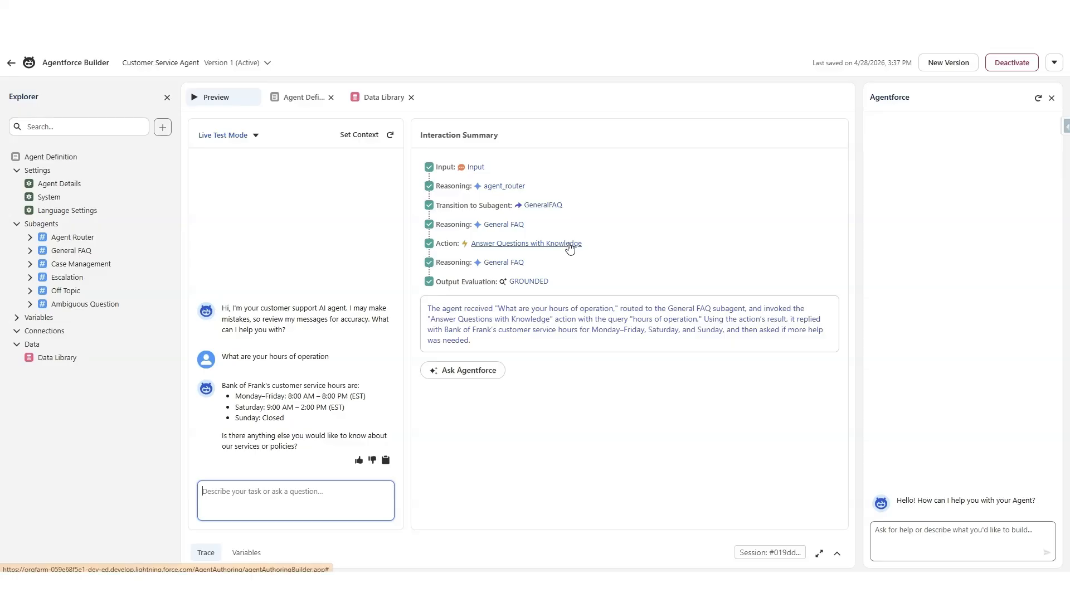
{"action": "mouse_move", "coordinate": [574, 244]}
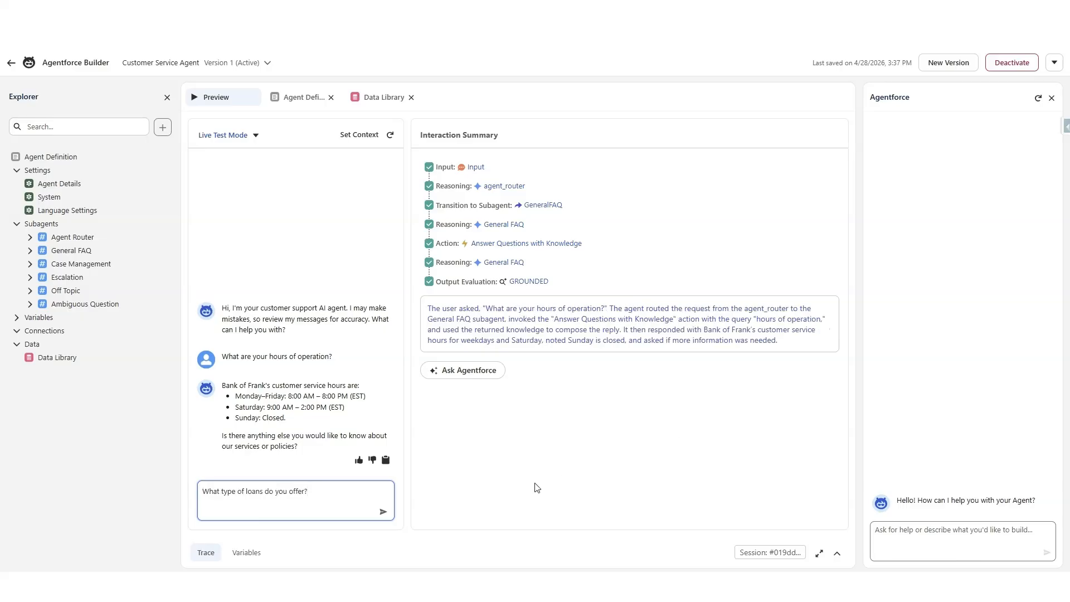
Step: Ask the agent "What type of loans do you offer?" and compare its reply with the loan types section of the FAQ document
{"action": "key", "text": "Return"}
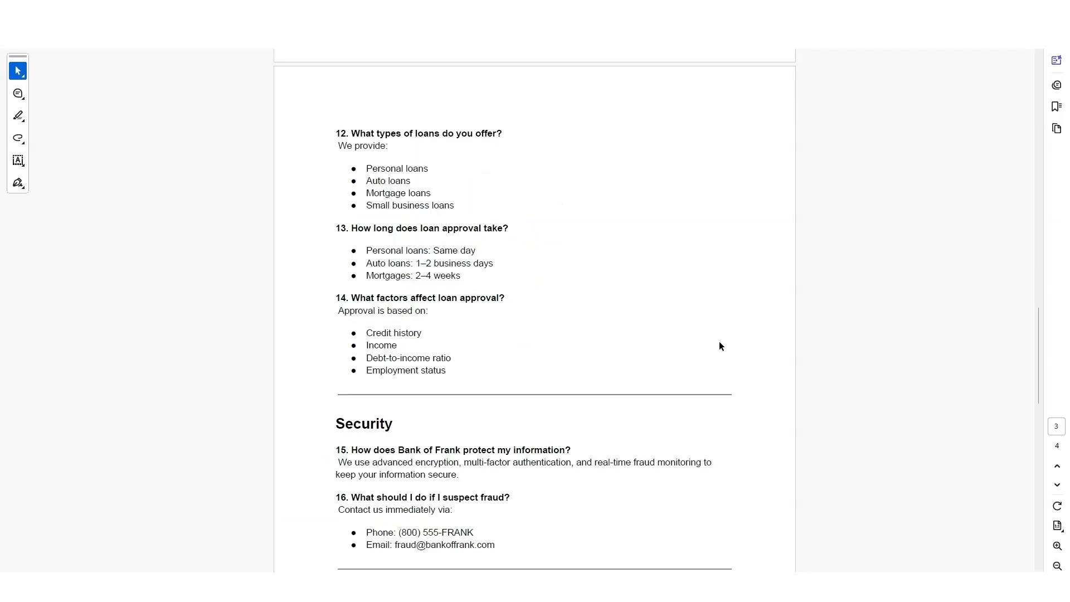
{"action": "left_click_drag", "start_coordinate": [334, 132], "coordinate": [418, 228]}
{"action": "left_click_drag", "start_coordinate": [418, 228], "coordinate": [470, 206]}
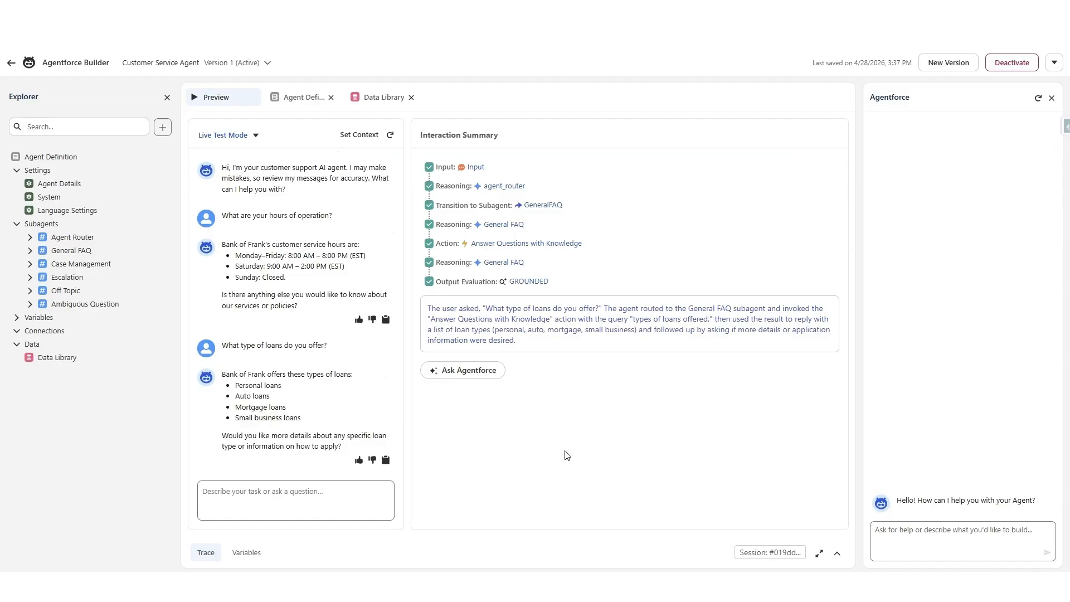